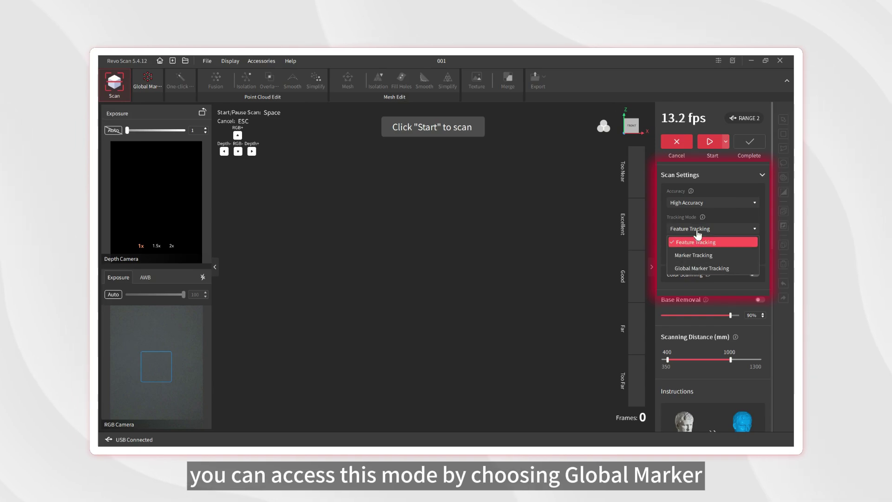
Switch tracking to Global Marker Tracking and open the marker library showing maps 02 and 01.
click(700, 268)
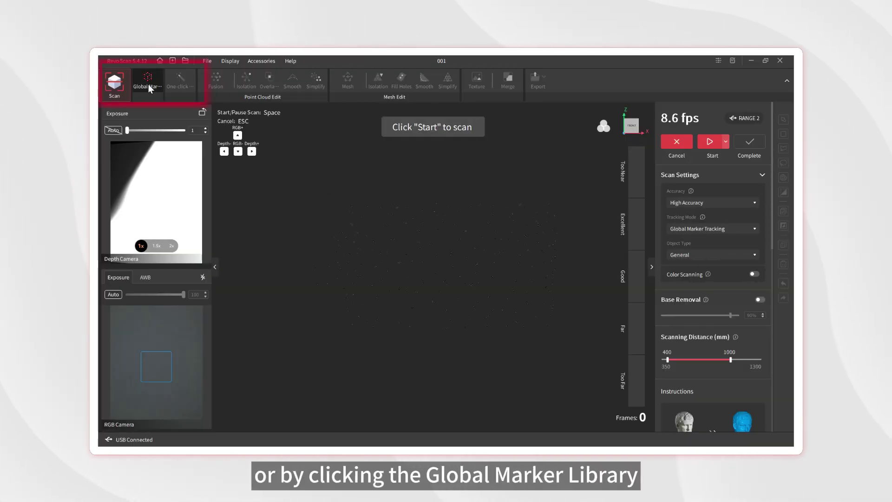
click(148, 84)
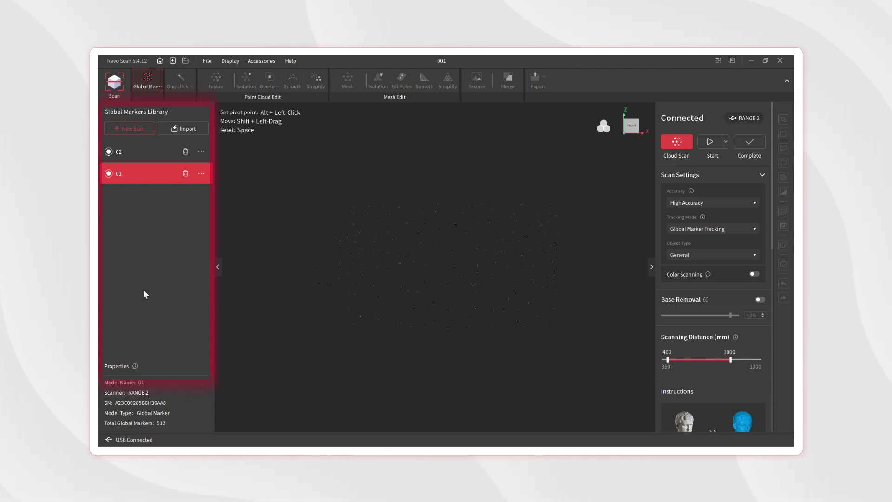
Select map 01 and start a new global marker map scan, capturing 40 markers.
click(160, 173)
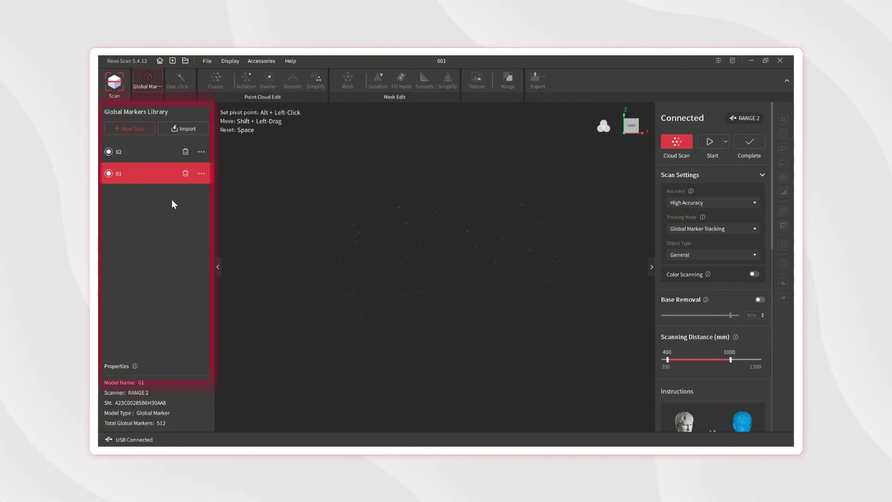
click(131, 129)
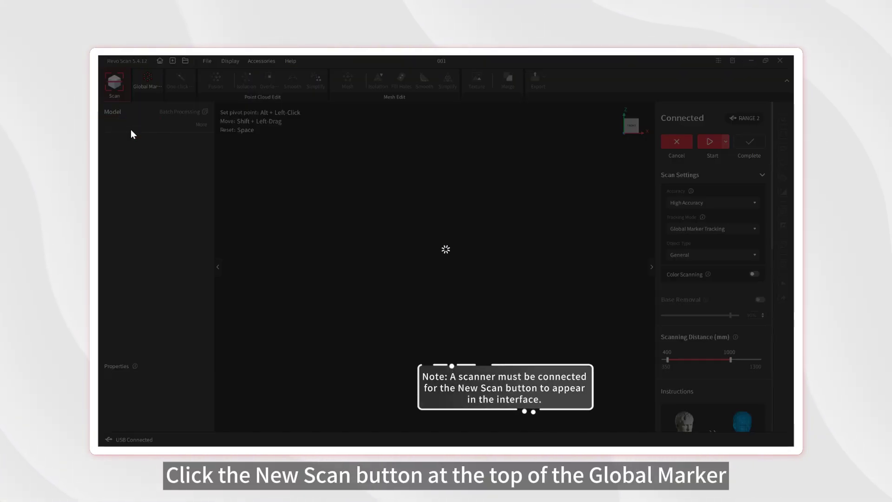
key(space)
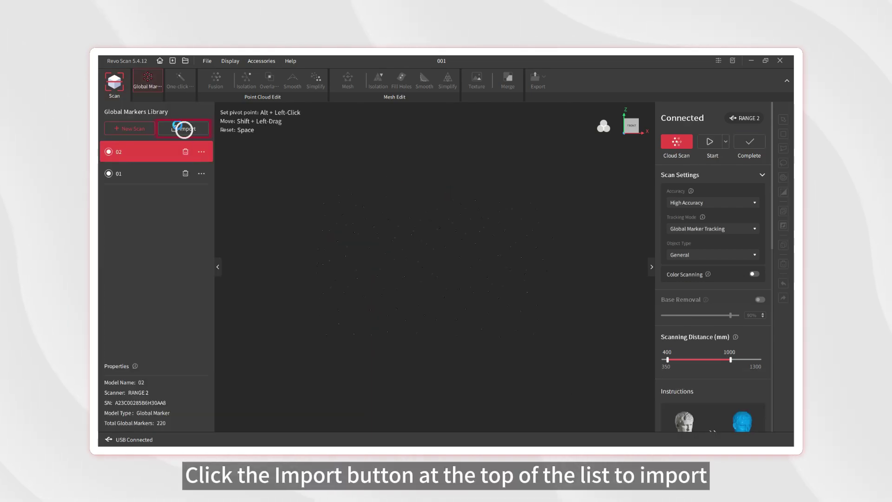
Import frame03.mkf into the library and display its 140 global markers.
click(184, 128)
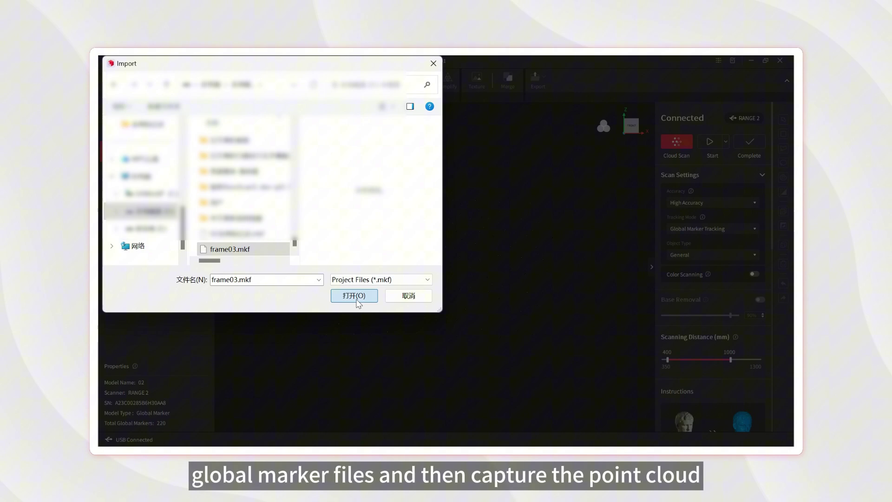
click(356, 299)
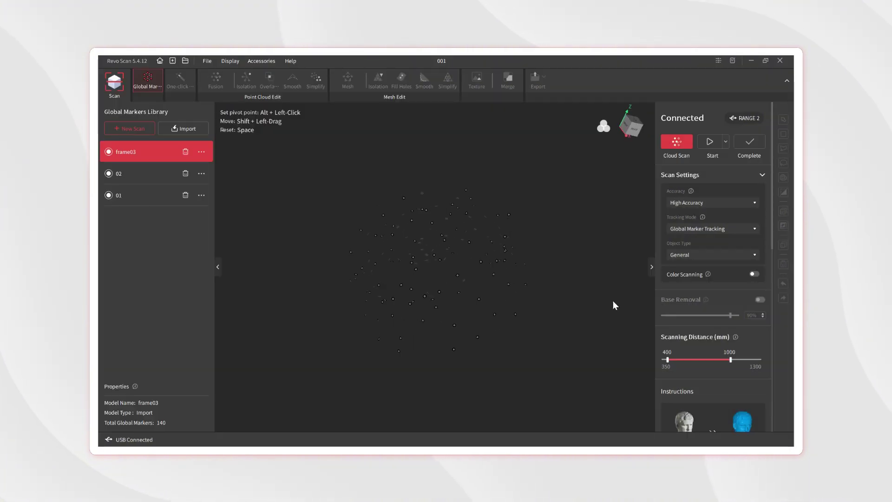
click(155, 153)
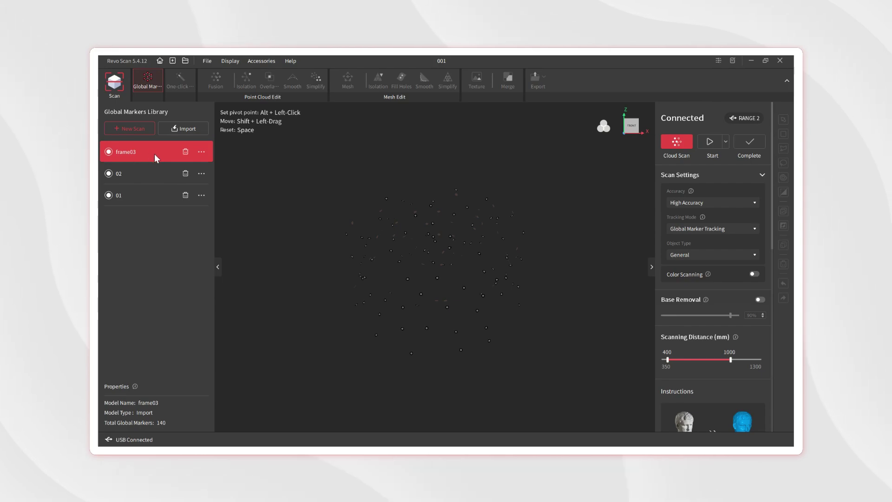
Remove map 02, export frame1010_01's markers to a file, and start a Global Marker Scan.
click(186, 153)
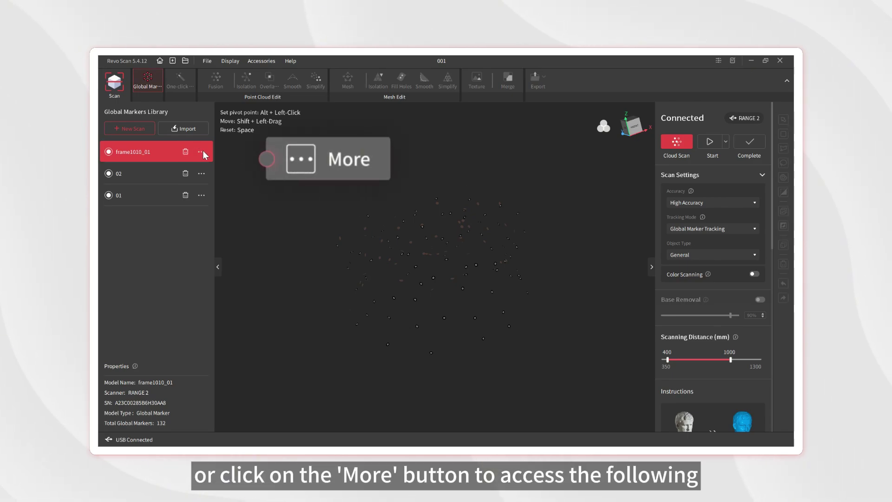
click(201, 152)
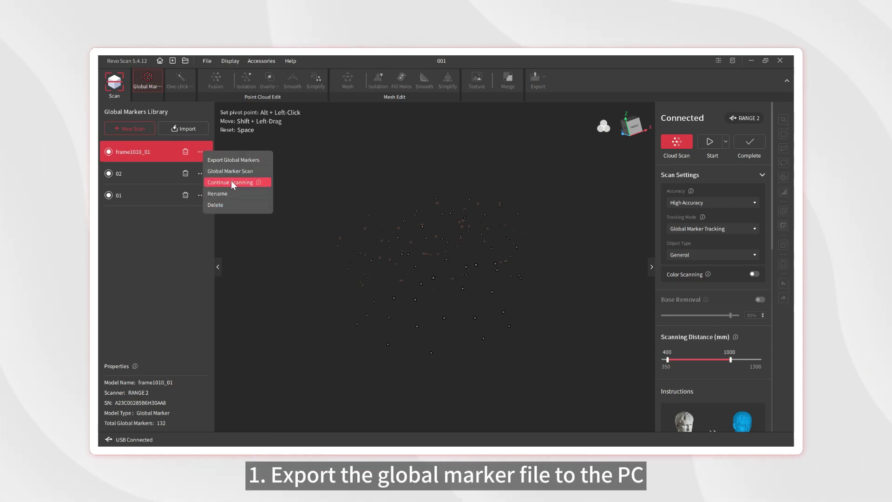
click(233, 161)
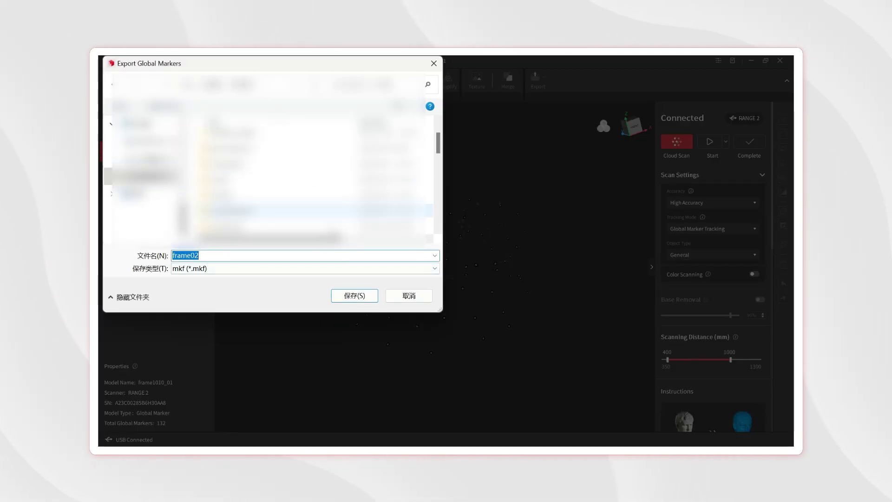
click(354, 295)
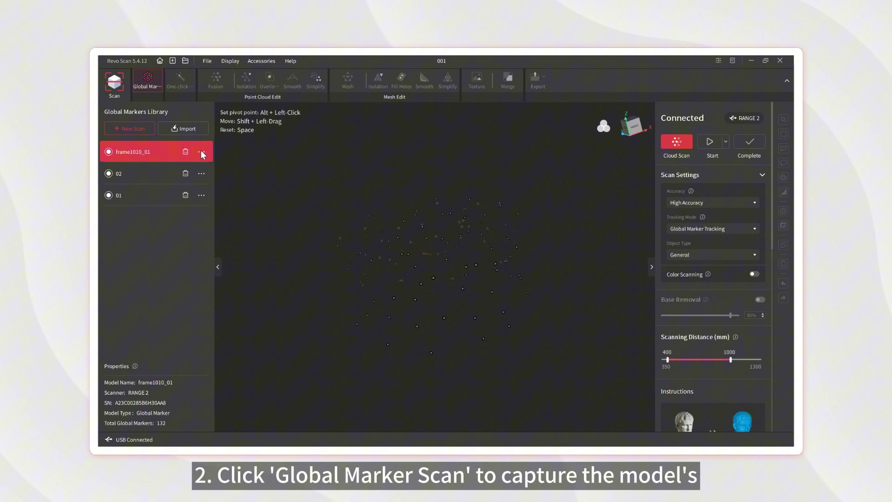
click(201, 152)
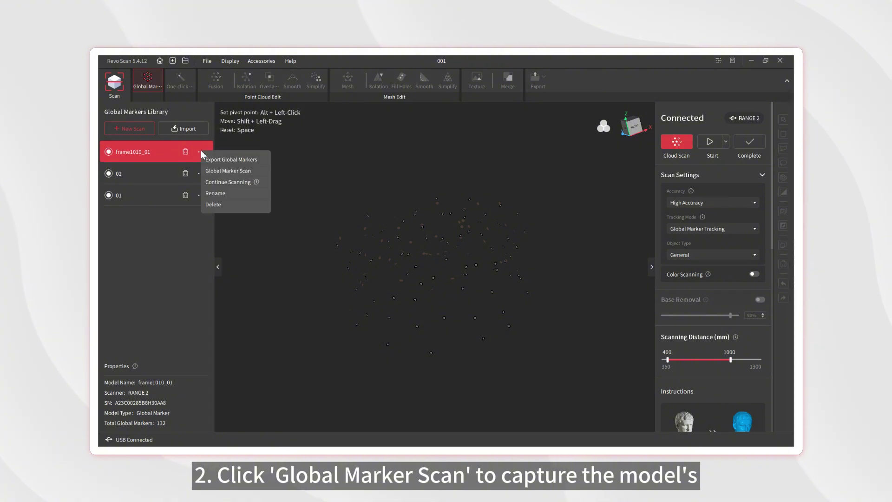
click(224, 173)
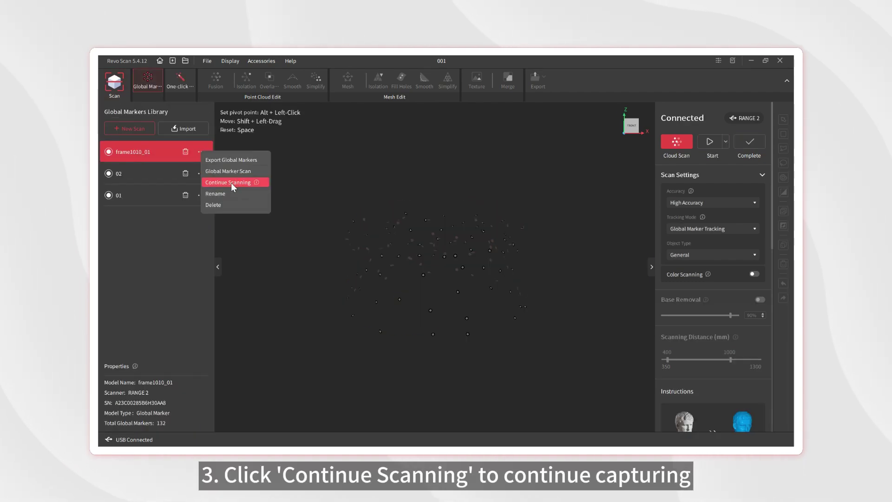
Continue scanning markers for frame1010_01, then pause at 132 global markers.
click(231, 185)
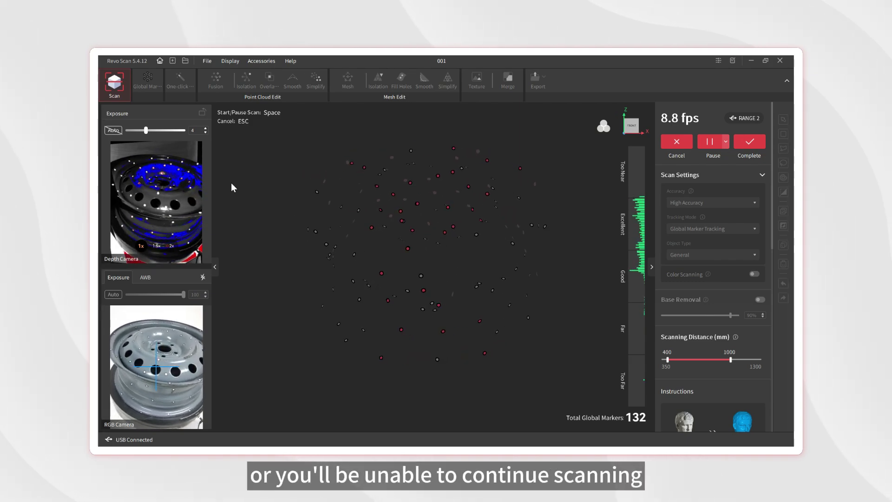
key(space)
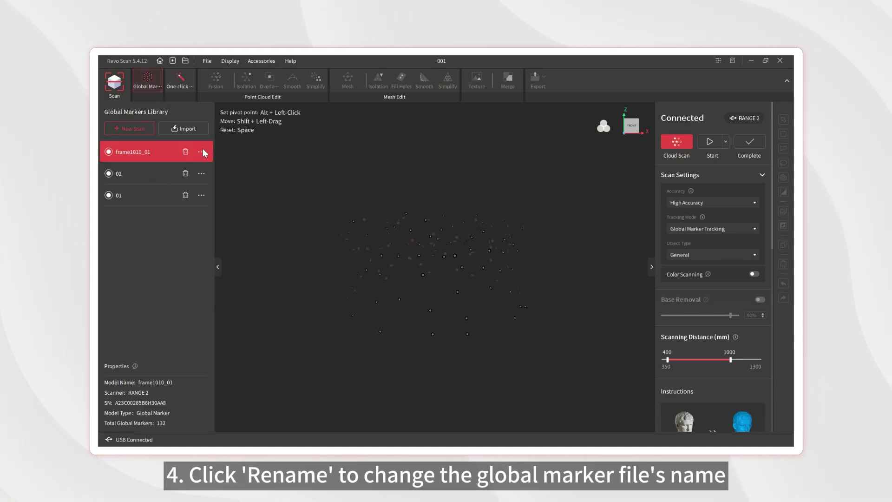
Rename the 132-marker frame1010_01 map to 03.
click(201, 152)
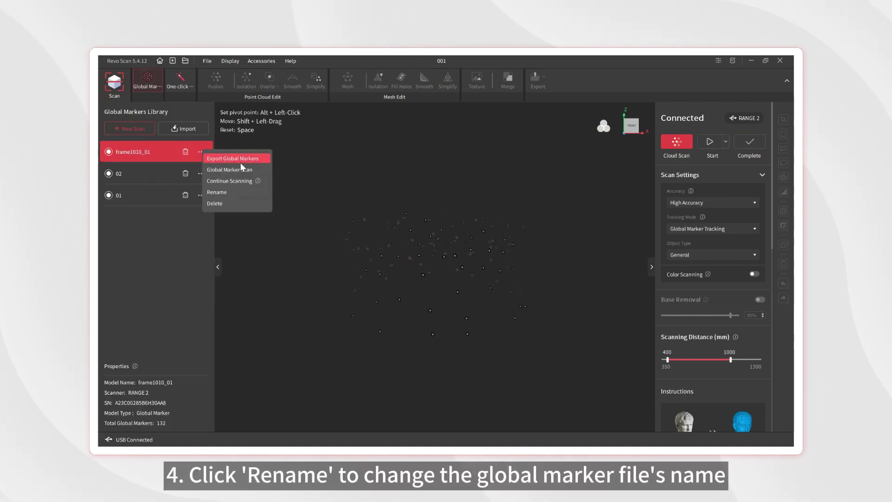
key(ctrl+a)
key(BackSpace)
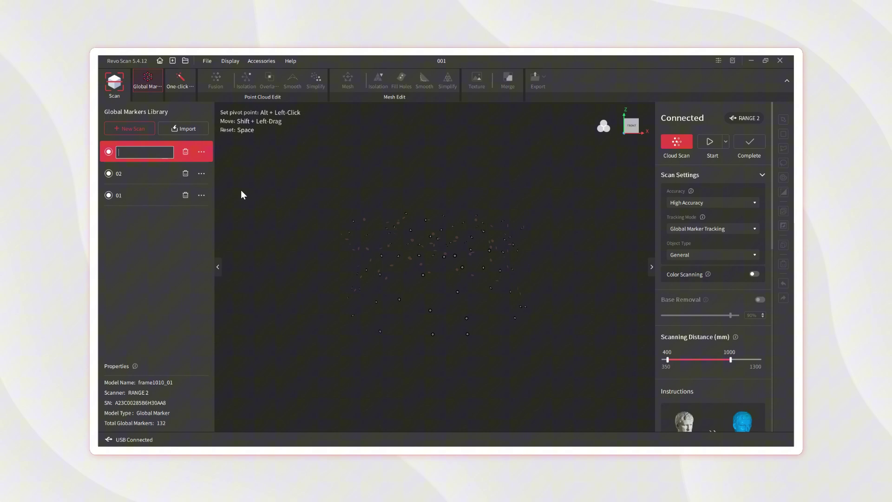
text(03)
key(Return)
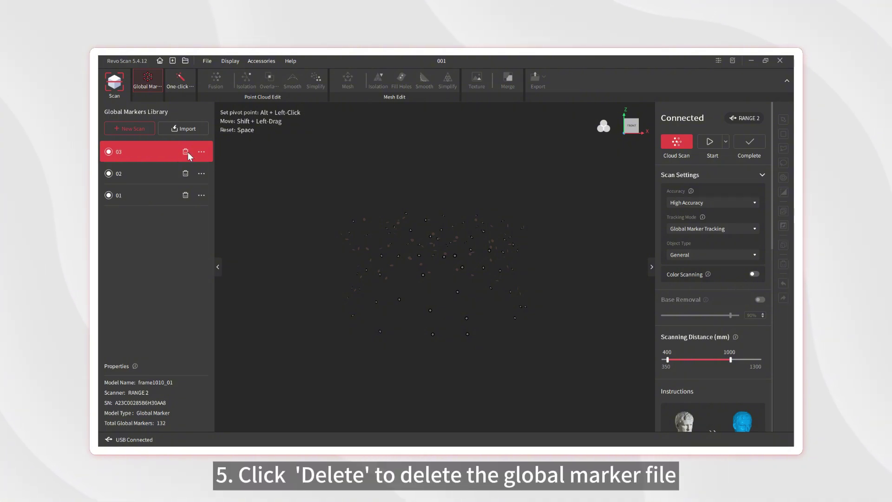
click(202, 152)
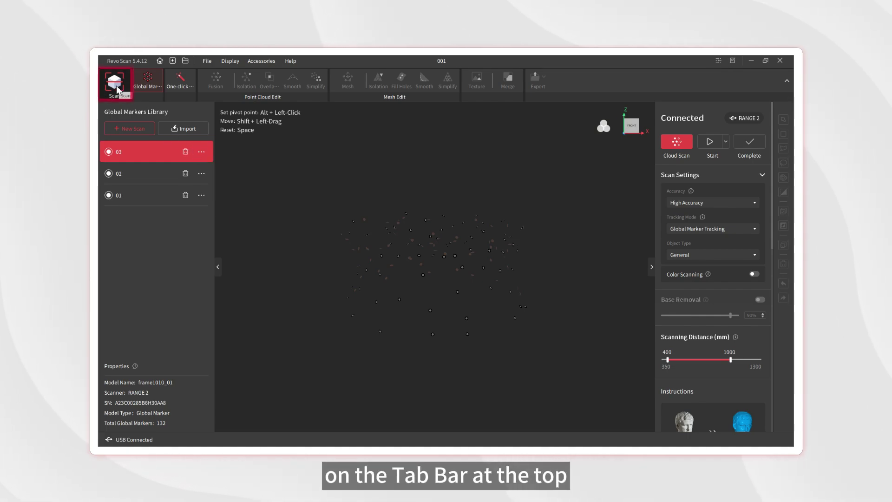
Run a point cloud scan of the wheel rim using marker map 03.
click(676, 144)
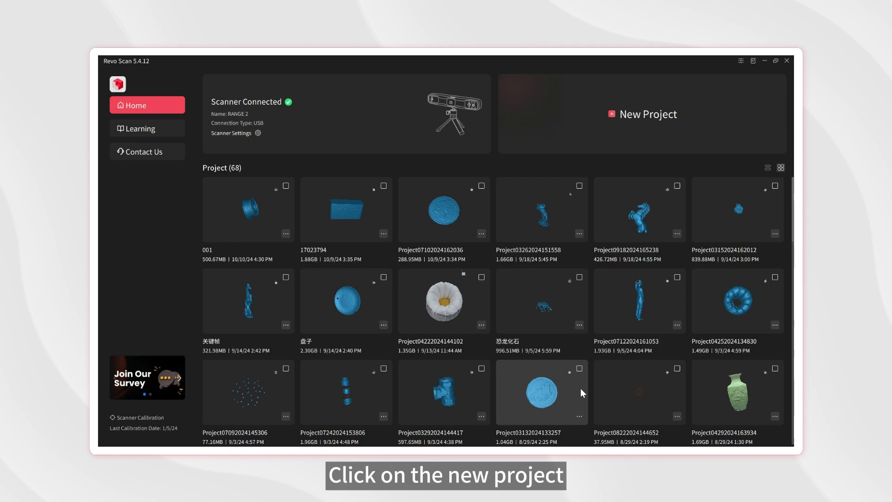
Create project 002 with its default name and select Global Marker Tracking.
click(617, 114)
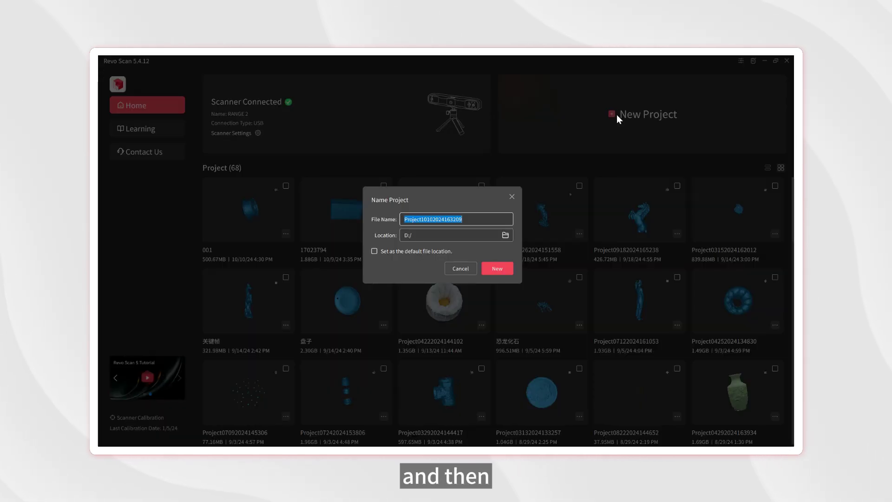
click(499, 275)
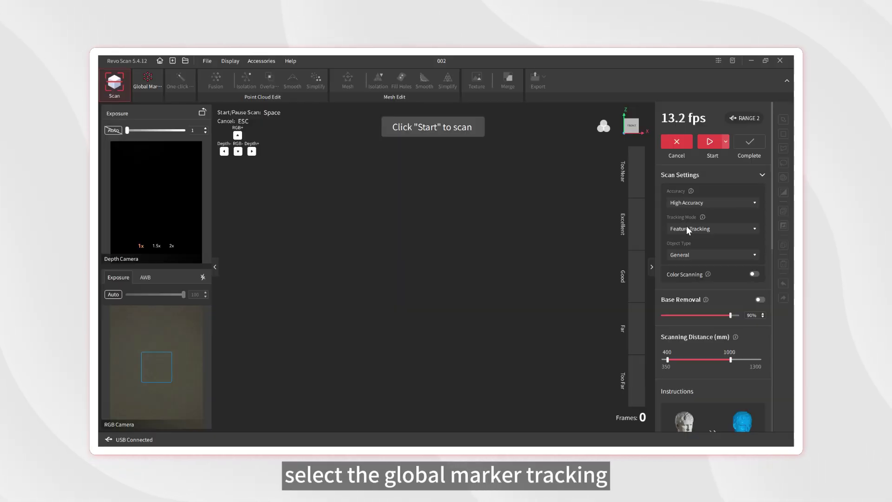
click(686, 226)
click(702, 267)
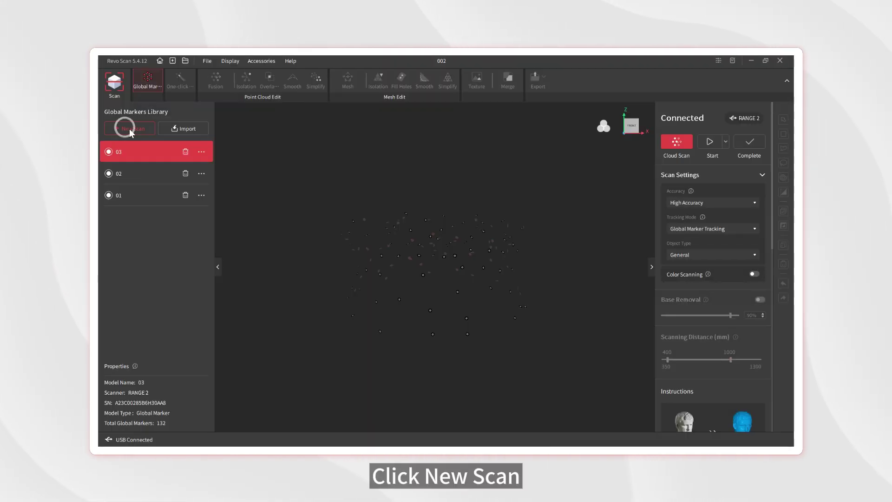
Scan the object to record new marker map frame1010_01 with 237 global markers.
click(130, 129)
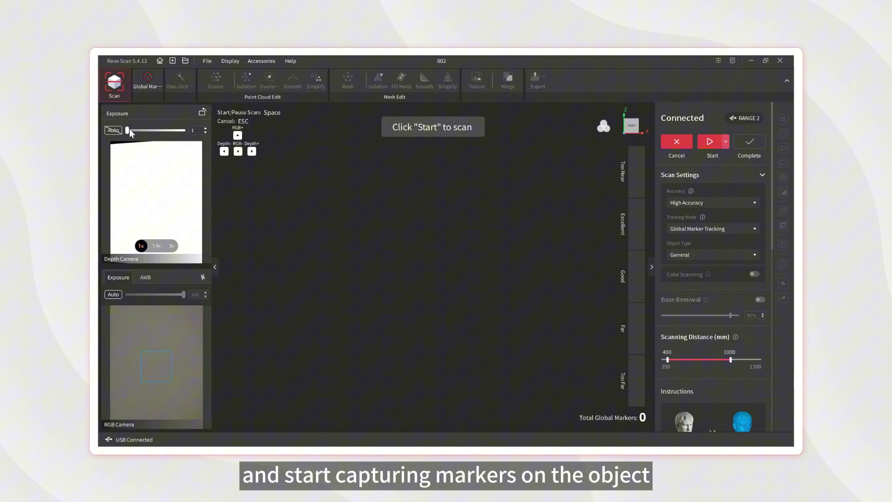
key(space)
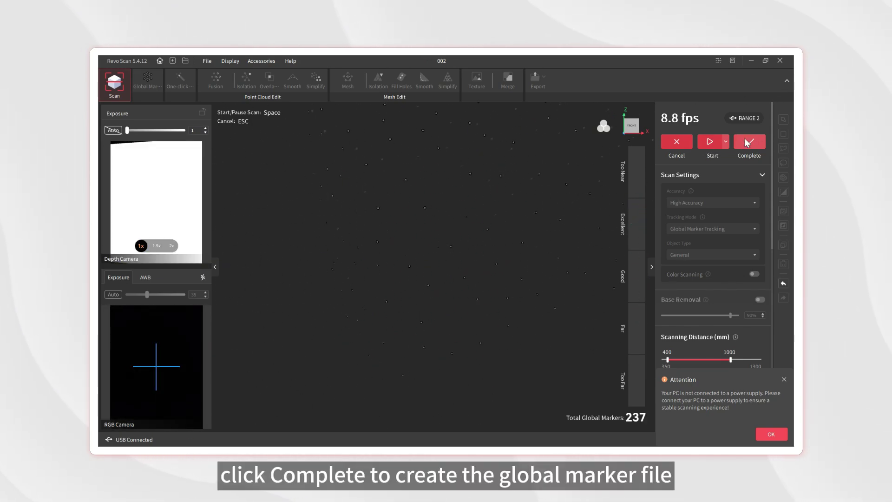
click(749, 142)
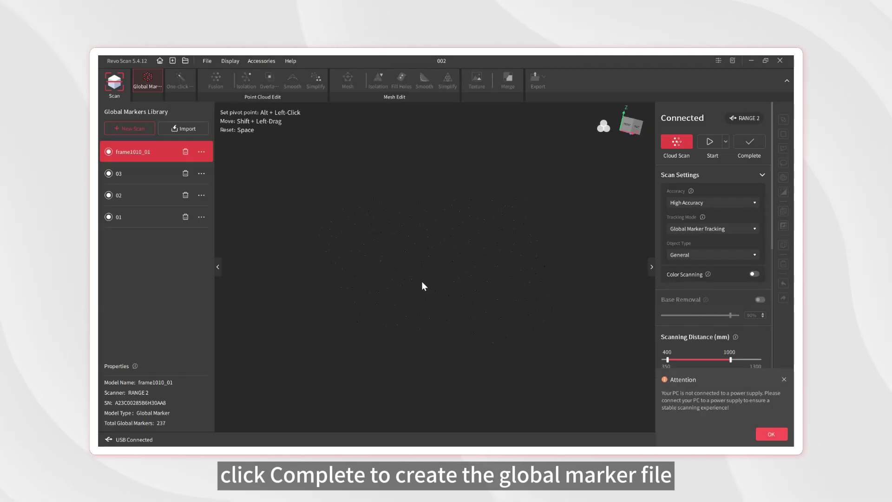
Export frame1010_01's markers to an .mkf file, then return home and save project 002.
drag(369, 322, 340, 313)
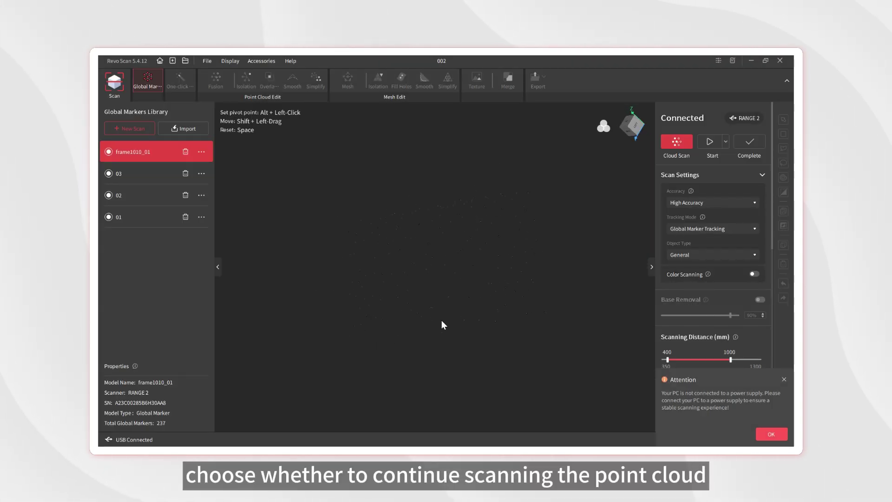
click(200, 152)
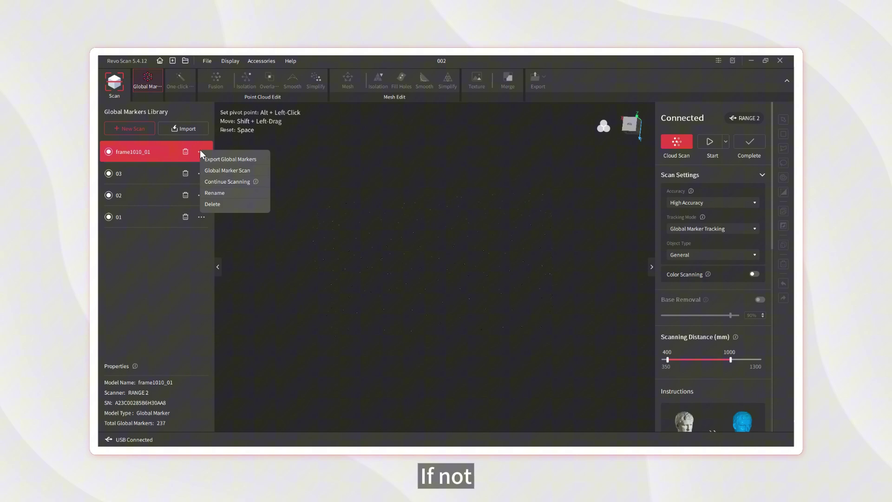
click(230, 159)
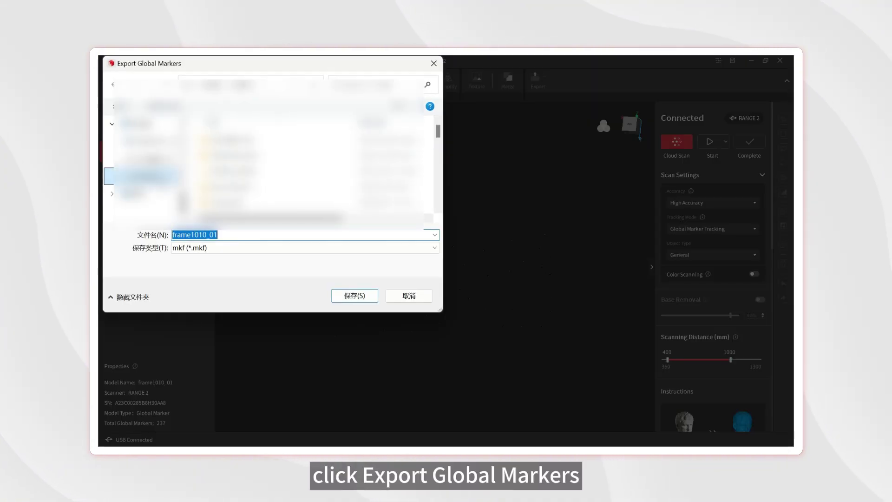
click(346, 289)
click(443, 269)
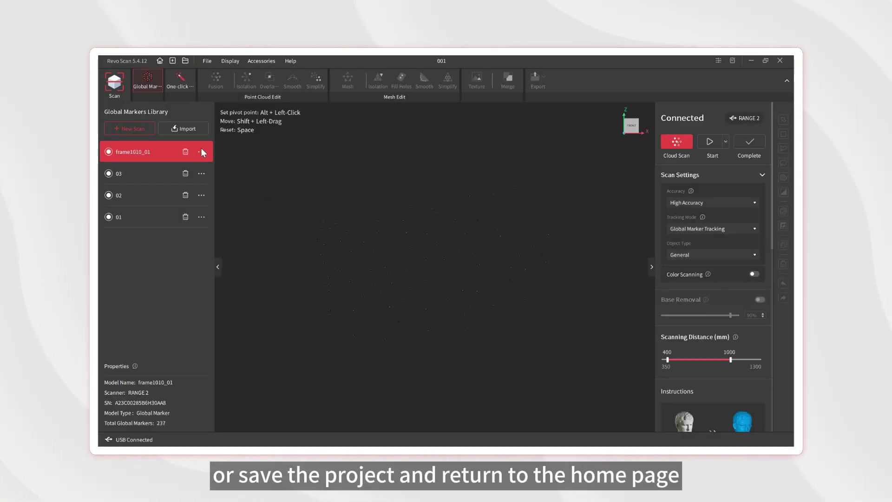
click(160, 63)
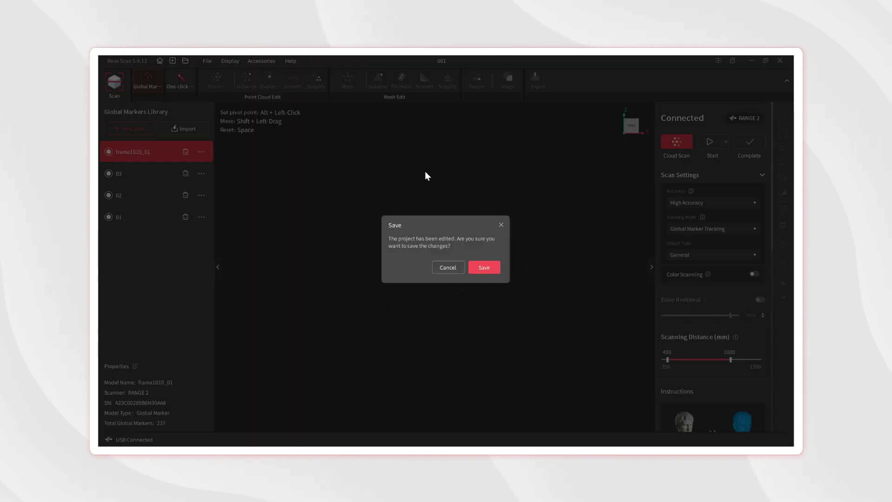
click(484, 268)
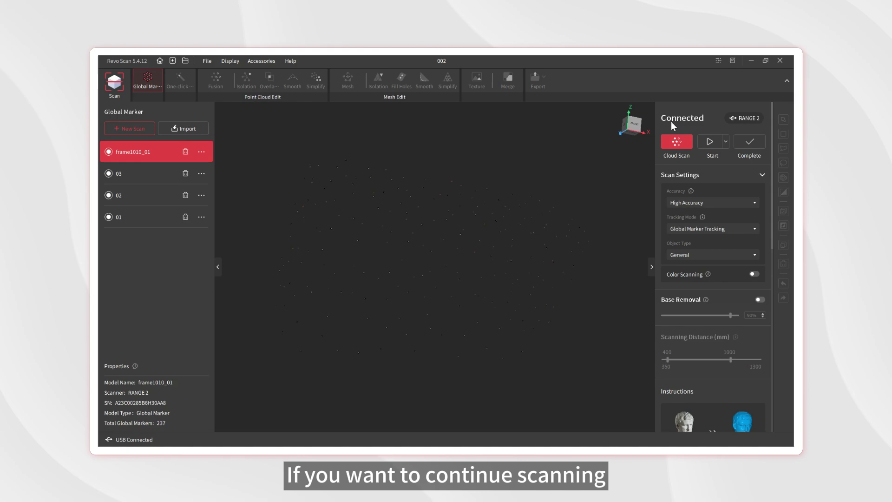
Start a point cloud scan on marker map frame1010_01 with High Accuracy and General object type.
click(677, 144)
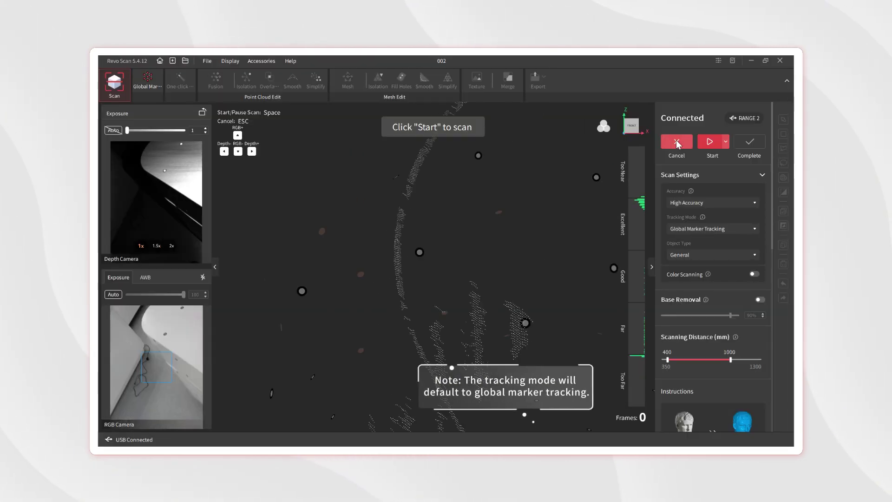
click(731, 202)
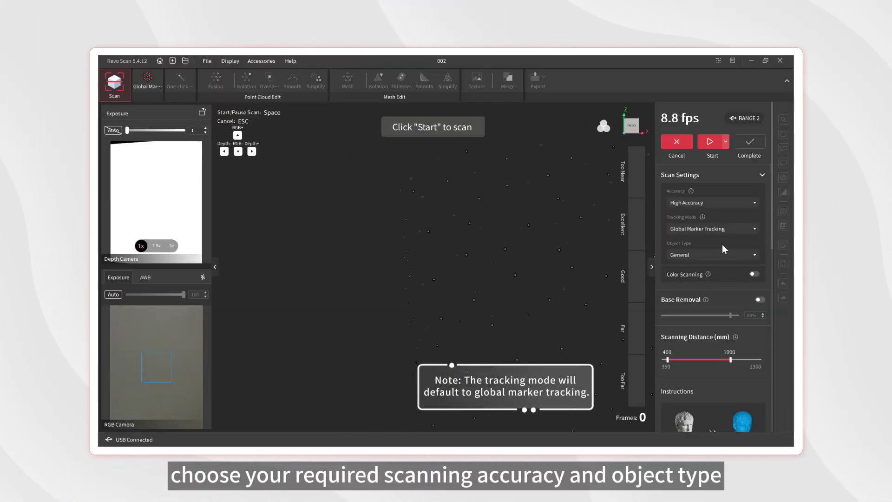
click(719, 267)
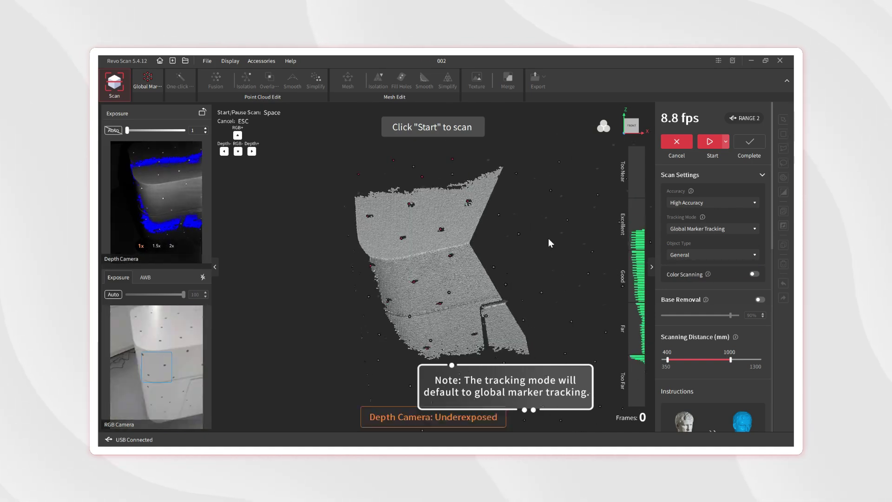
Begin capturing the cabinet's point cloud with the Space key.
key(space)
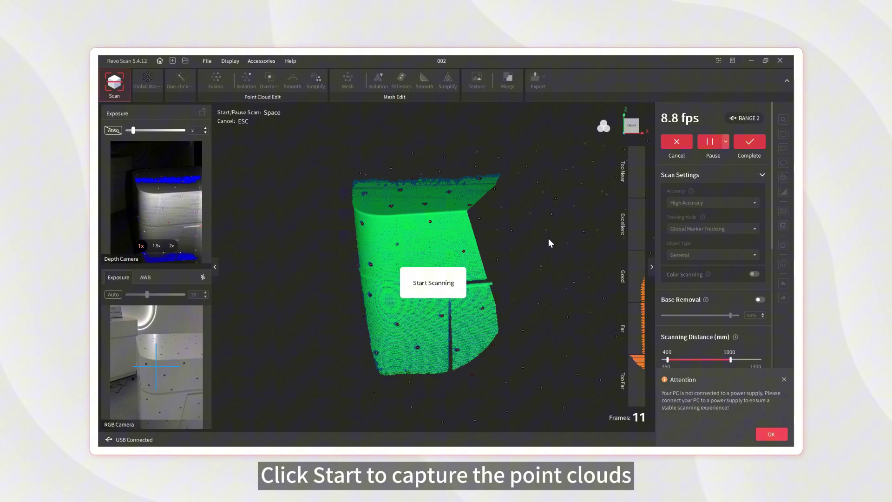